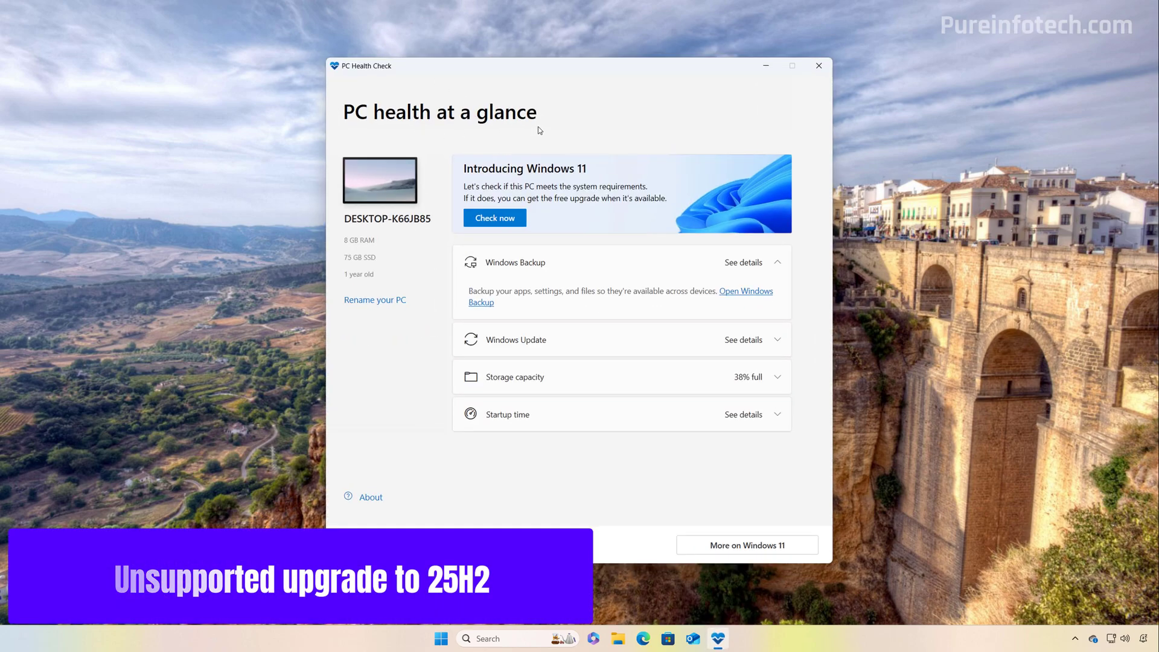
Run the PC Health Check eligibility test, which reports TPM 2.0 missing
left_click(496, 218)
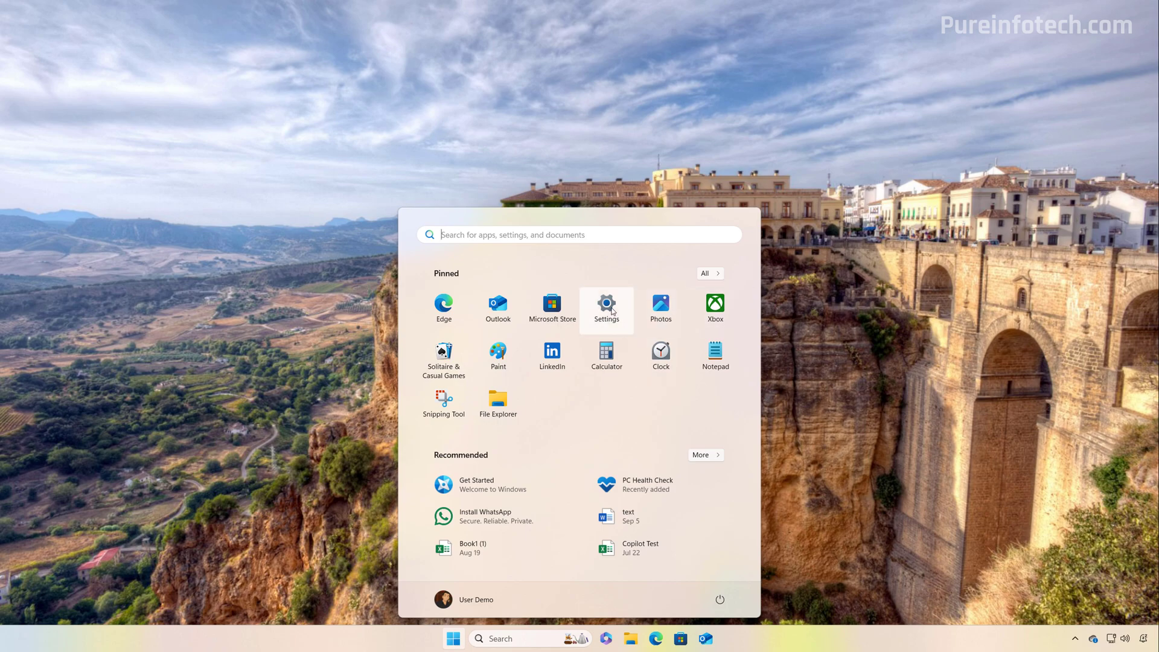
Confirm version 24H2 in System > About, then turn on early latest updates in Windows Update
left_click(612, 310)
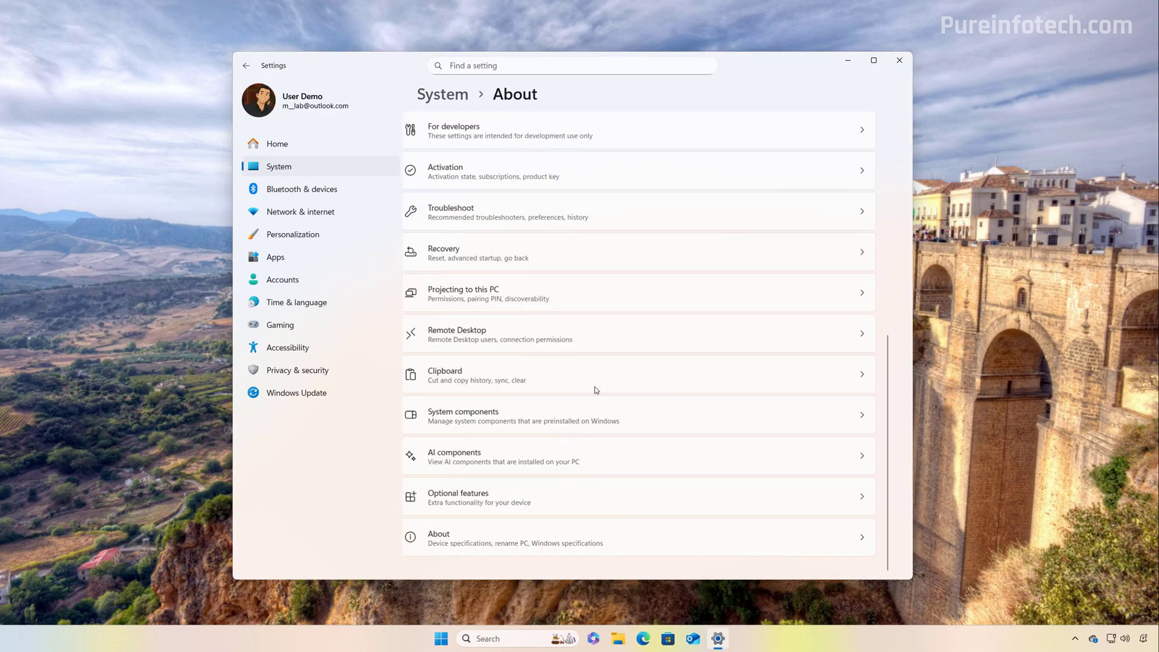
left_click_drag(545, 372, 515, 371)
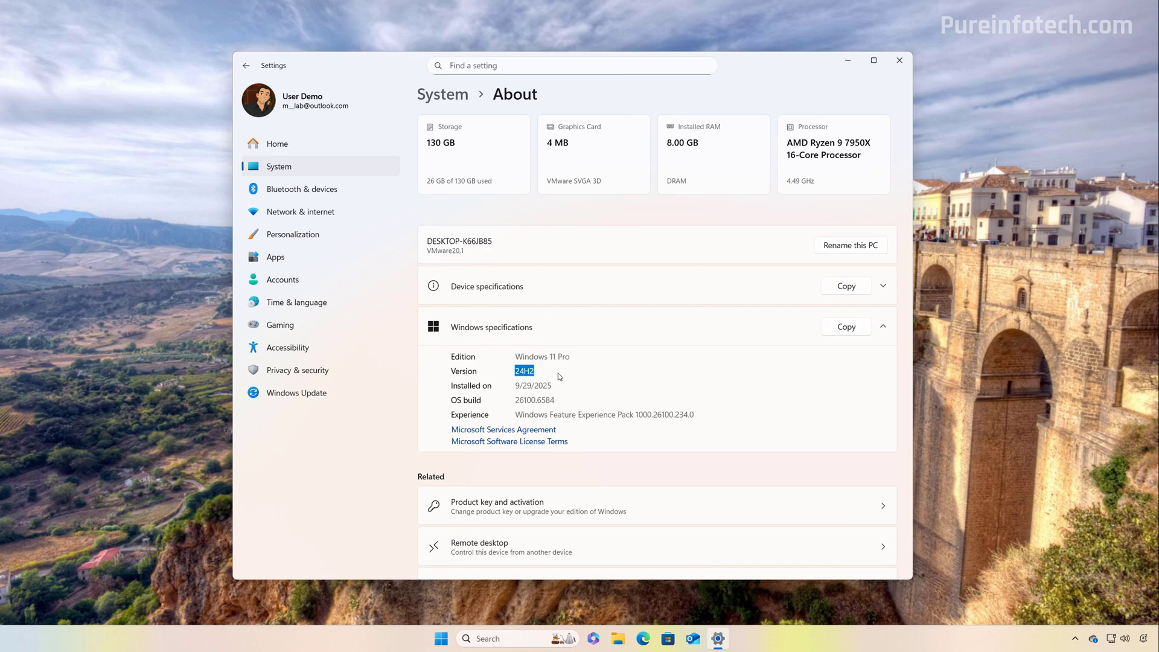
left_click(301, 393)
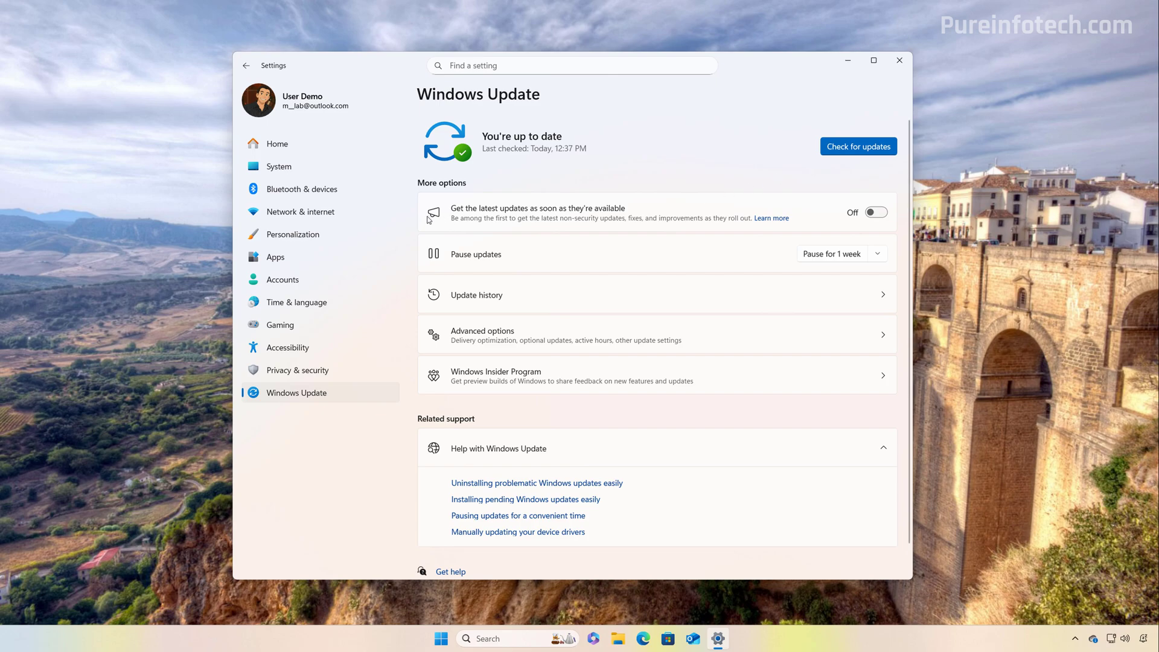
left_click(876, 212)
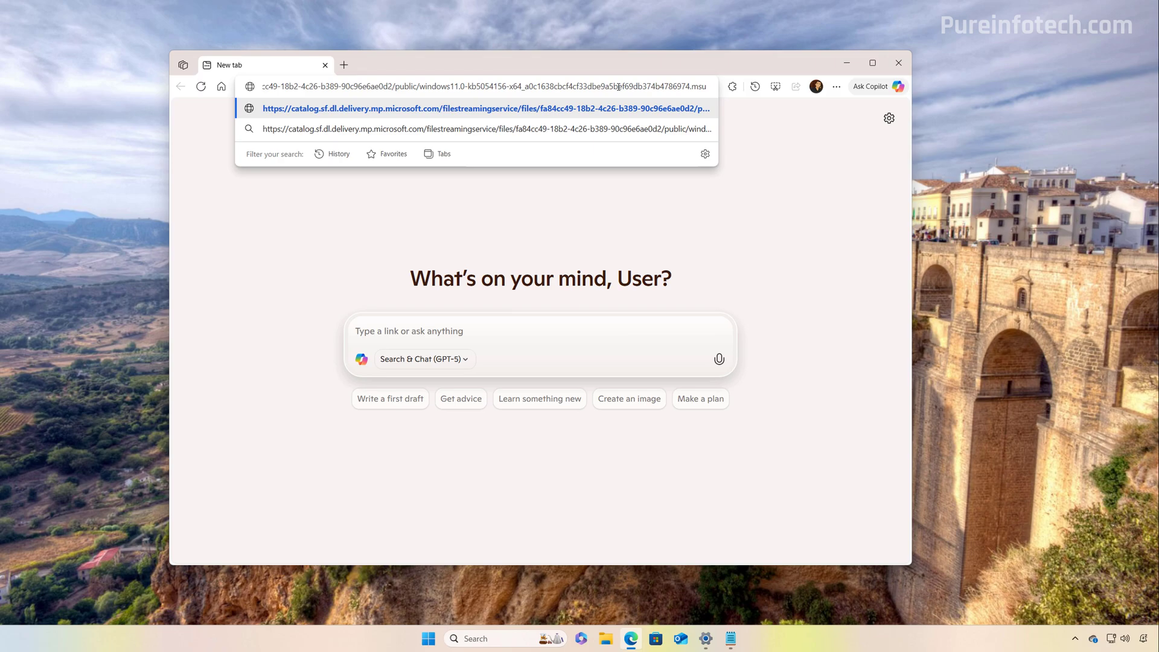
Open the KB5054156 catalog .msu link in Edge and save the package to Downloads
left_click_drag(705, 86, 383, 248)
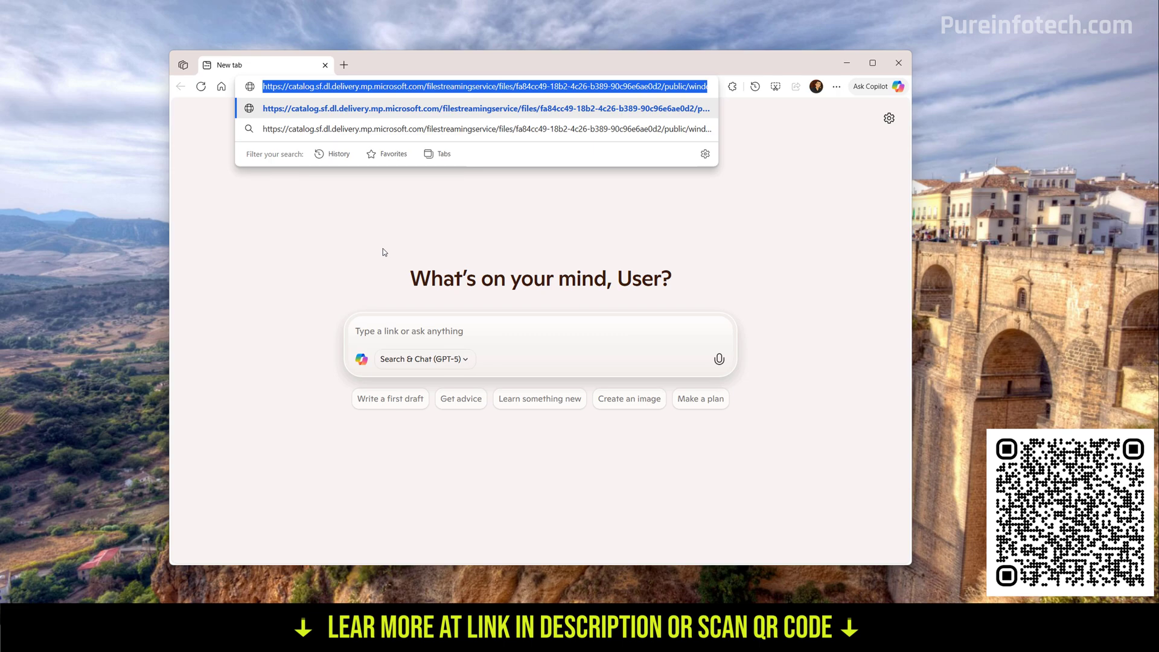
left_click(690, 86)
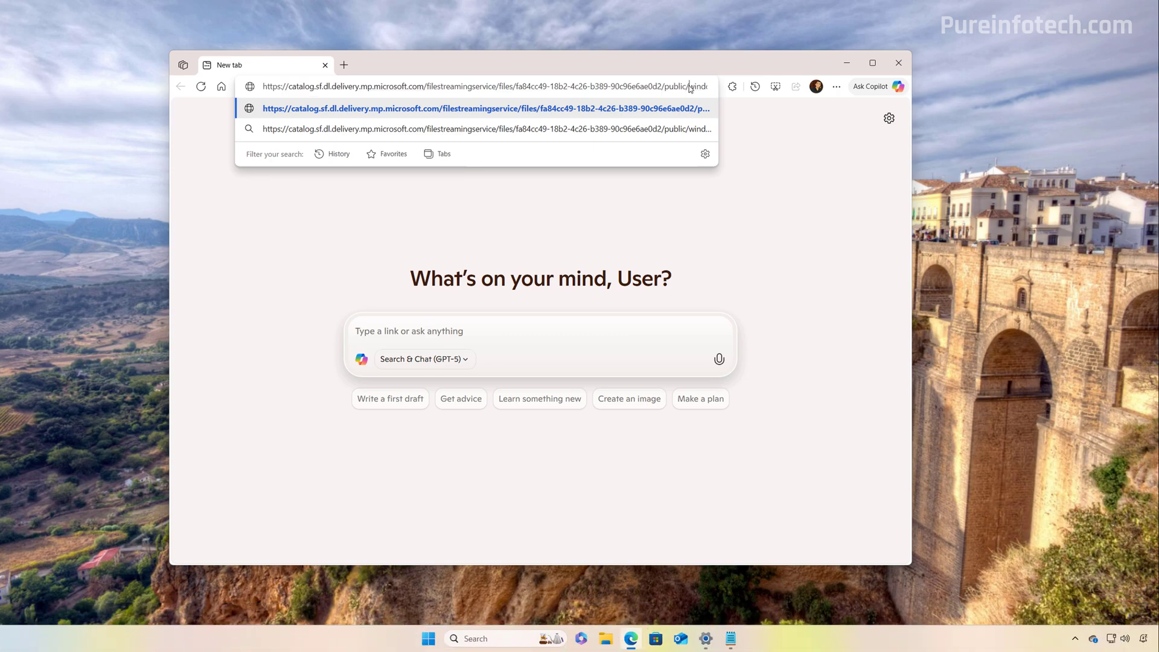
key("Return")
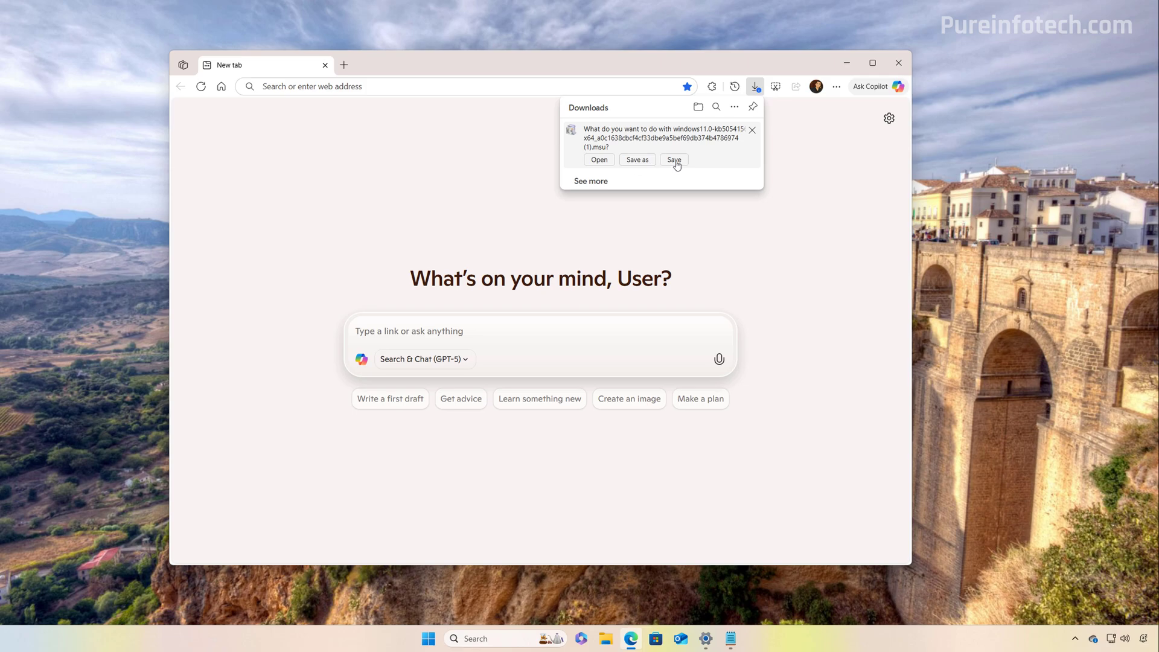
left_click(674, 161)
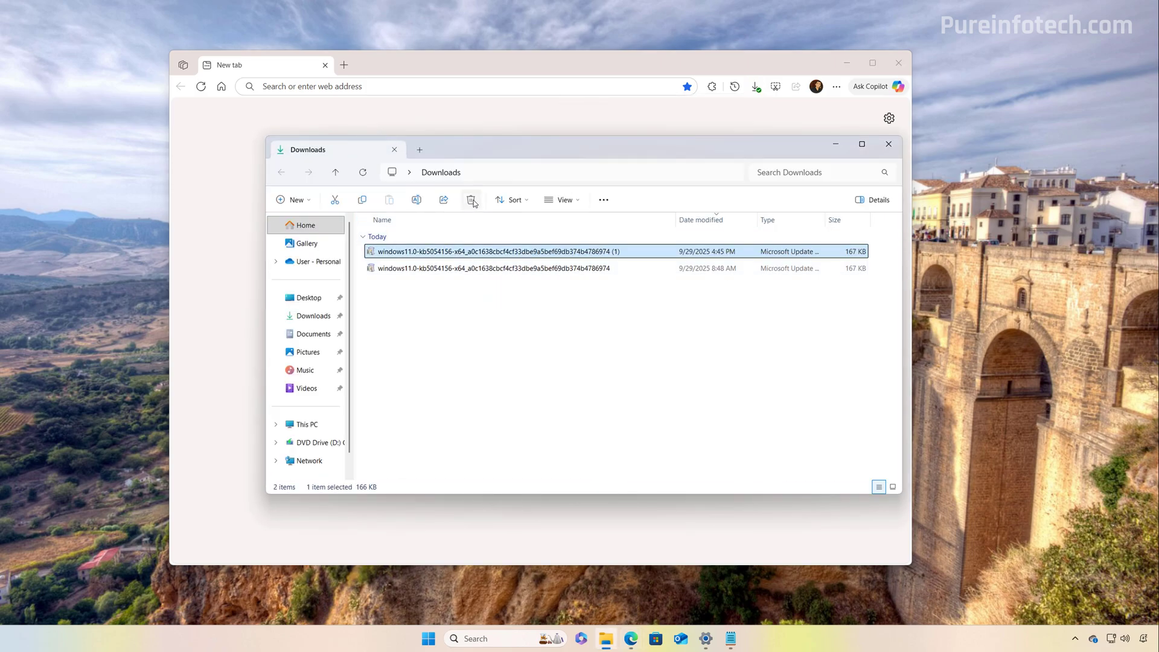
Delete the duplicate (1) download, show file name extensions, and select the .msu file
left_click(557, 252)
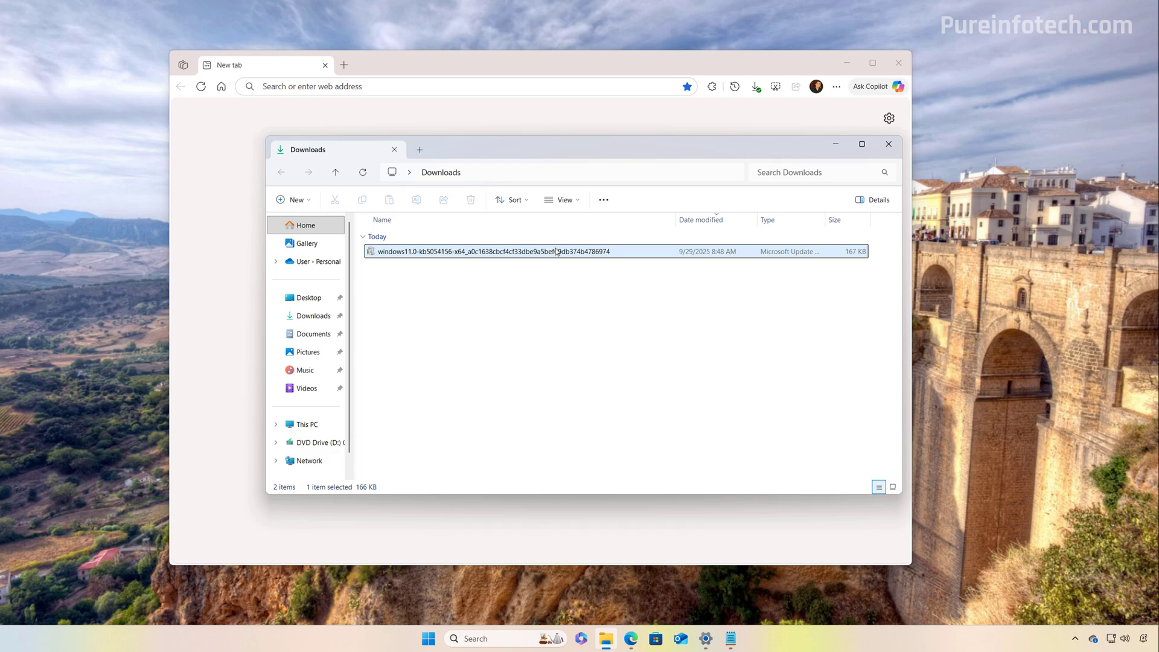
left_click(565, 201)
mouse_move(561, 412)
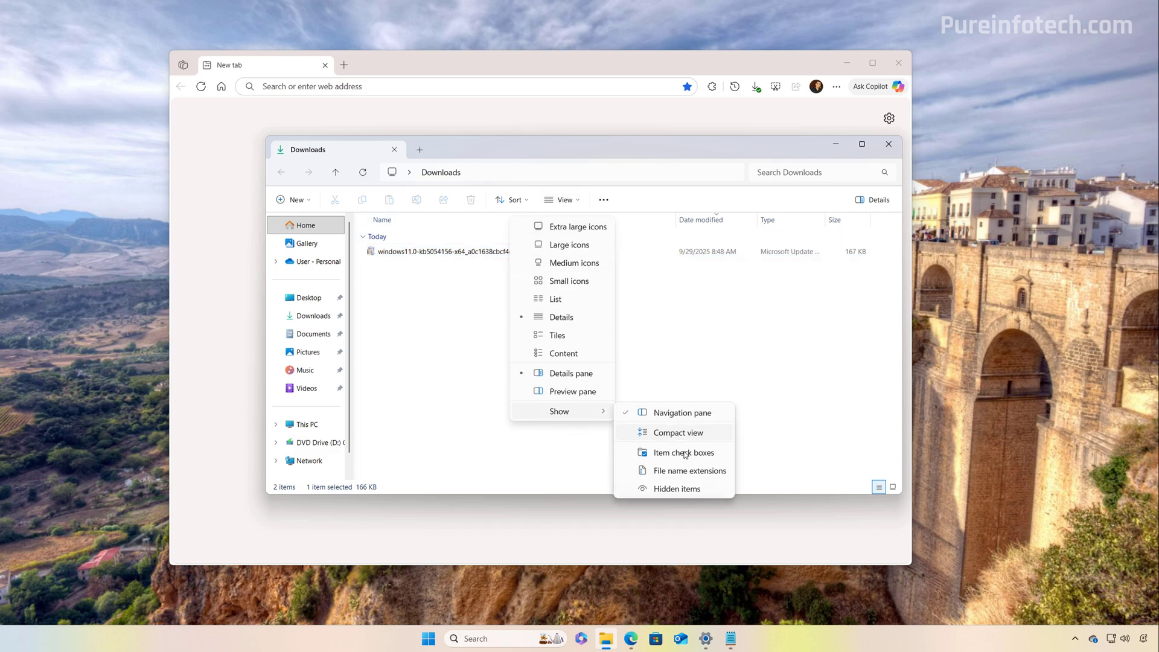
left_click(697, 473)
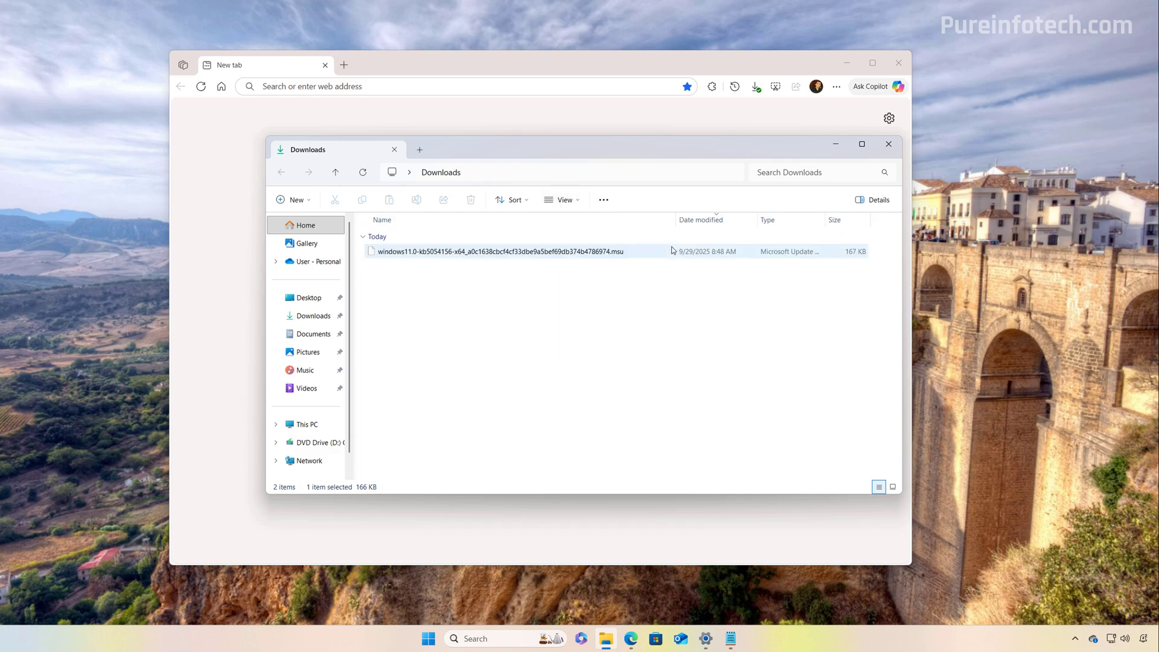
left_click(625, 254)
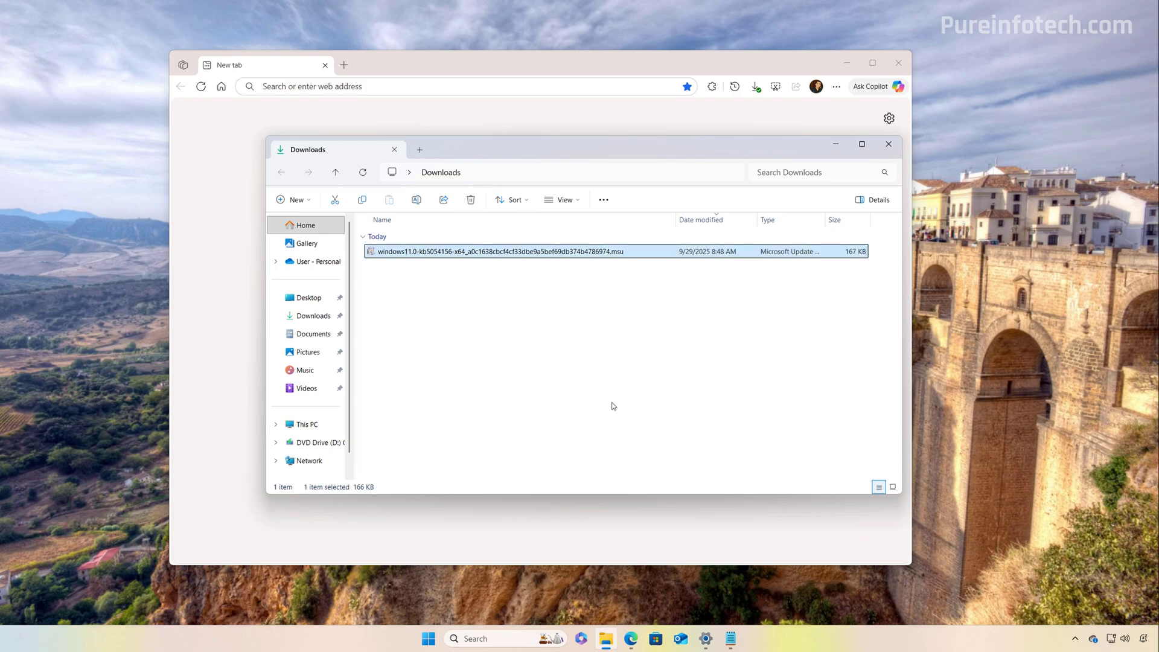
left_click(898, 65)
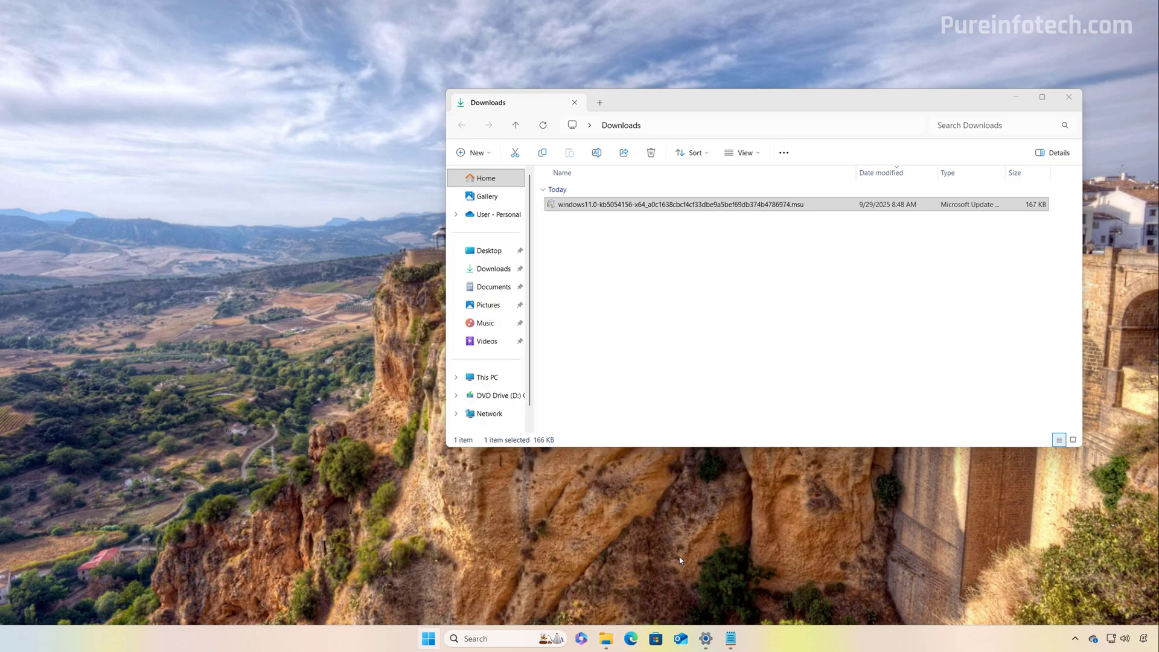
Rerun PC Health Check beside the Downloads window, again showing TPM 2.0 not detected
key("super")
type("pc")
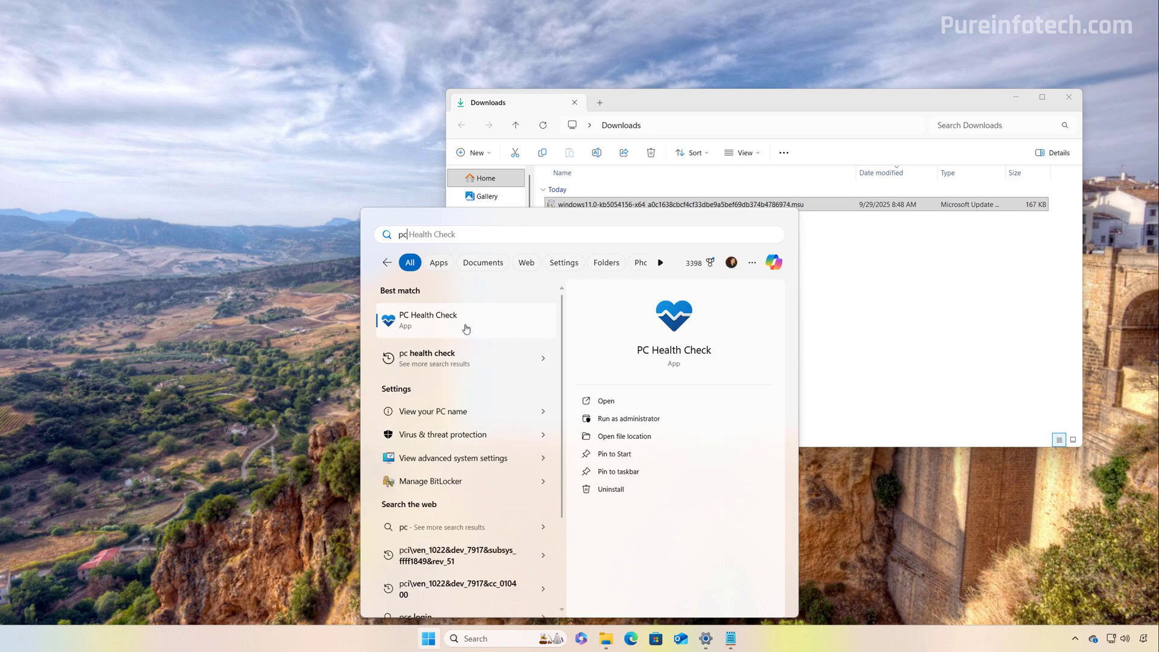
left_click(464, 323)
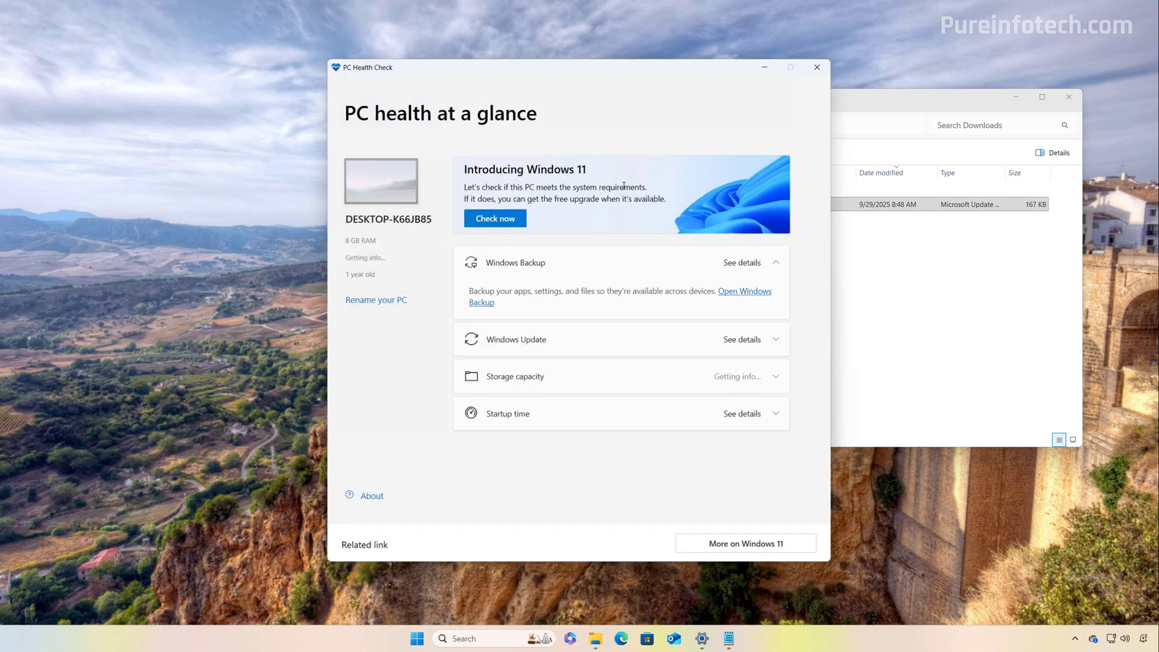
left_click_drag(601, 68, 301, 78)
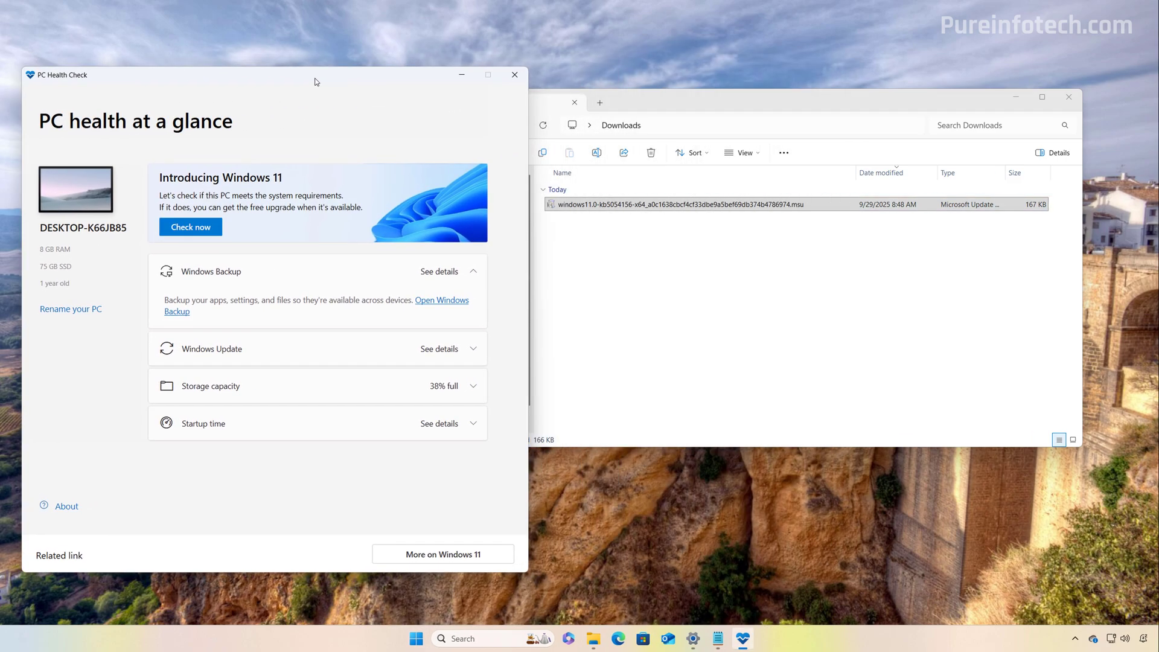
left_click(182, 232)
left_click(797, 102)
left_click_drag(842, 99, 794, 108)
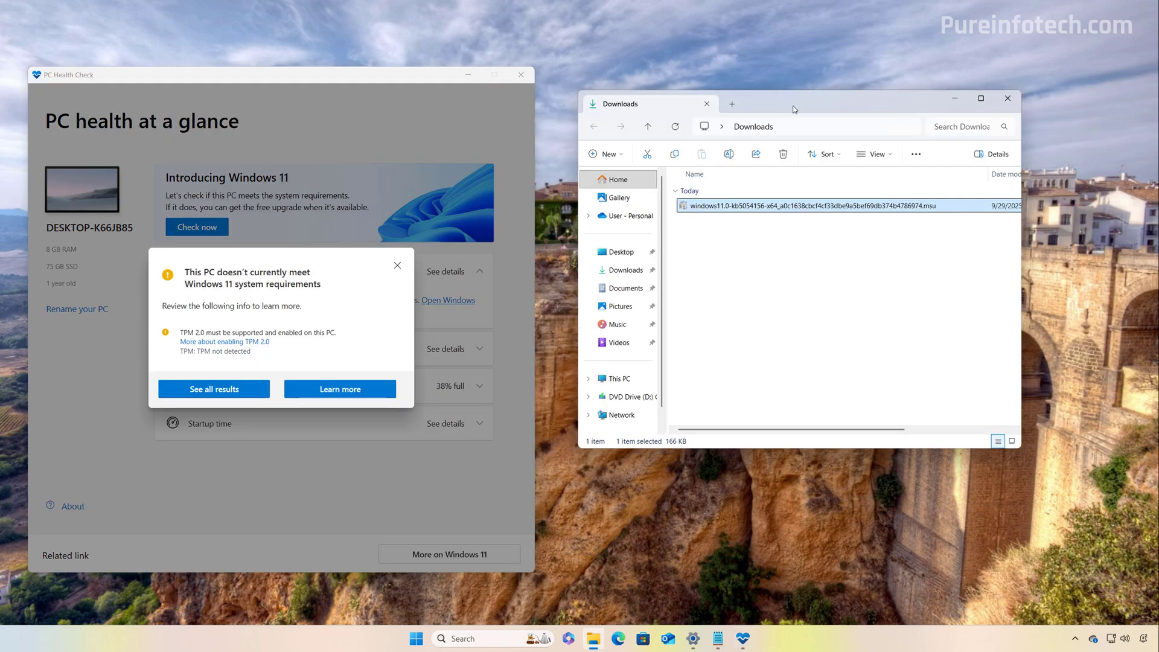
Install KB5054156 from the .msu package and restart the PC to apply it
double_click(736, 209)
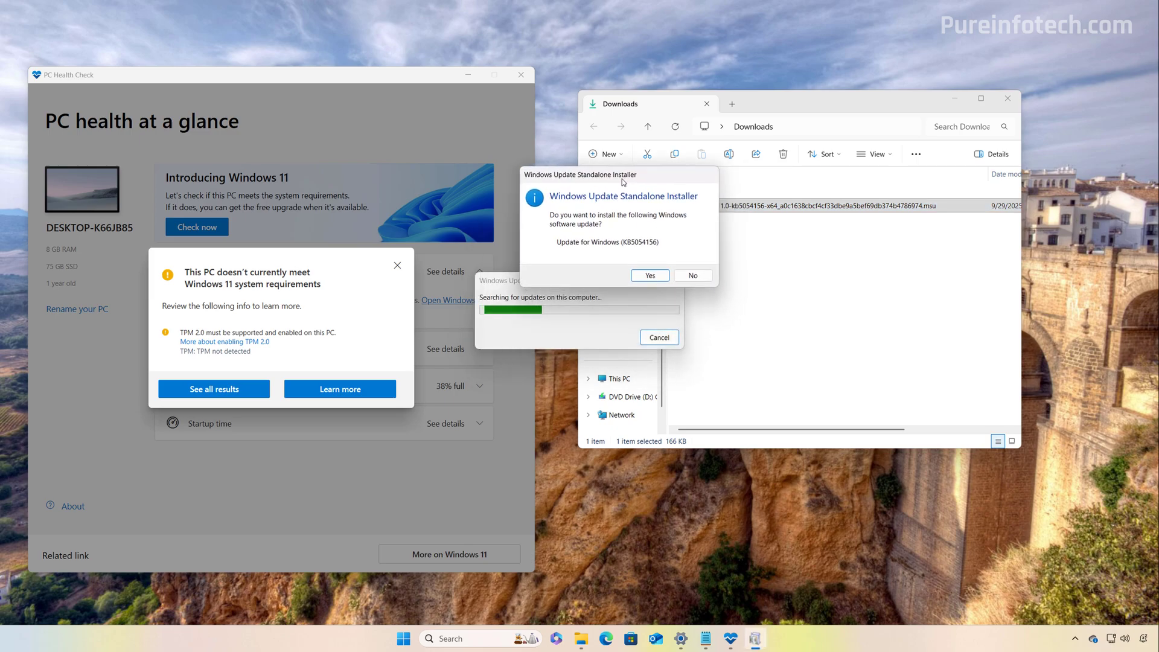
left_click(650, 276)
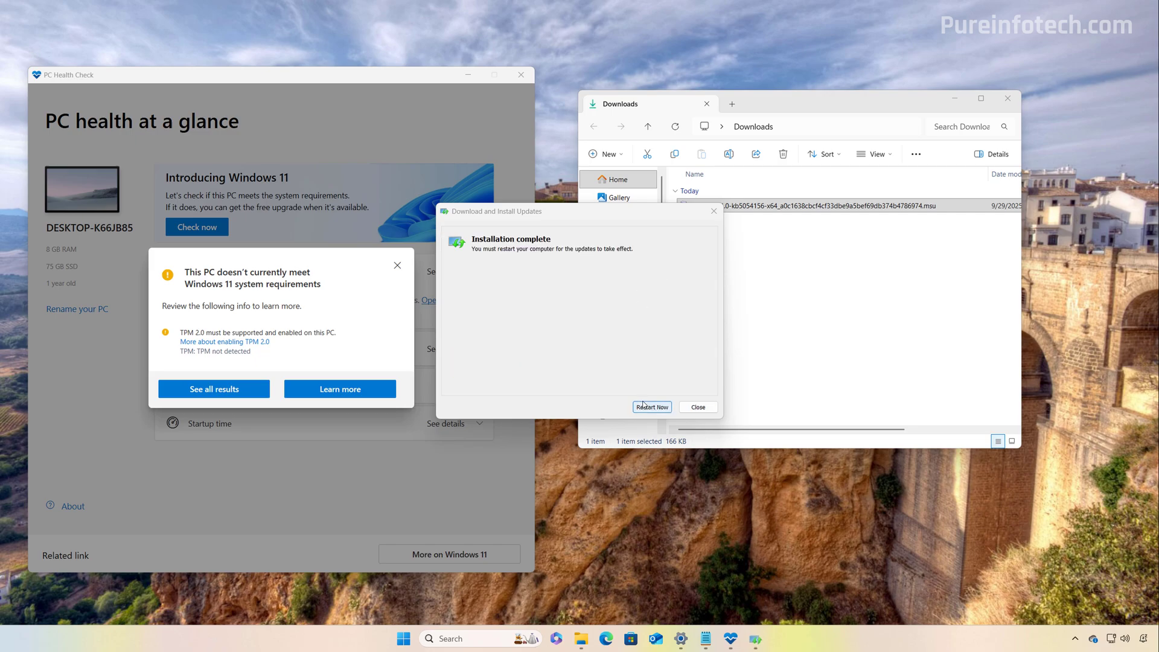
left_click_drag(591, 219, 853, 242)
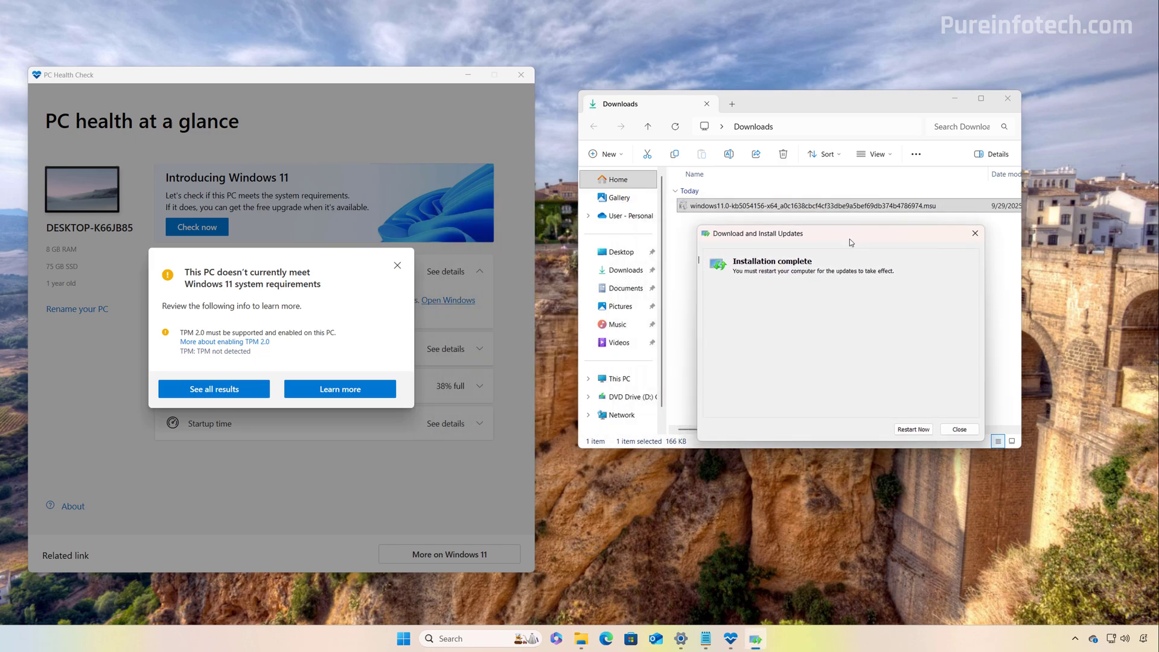
left_click(915, 429)
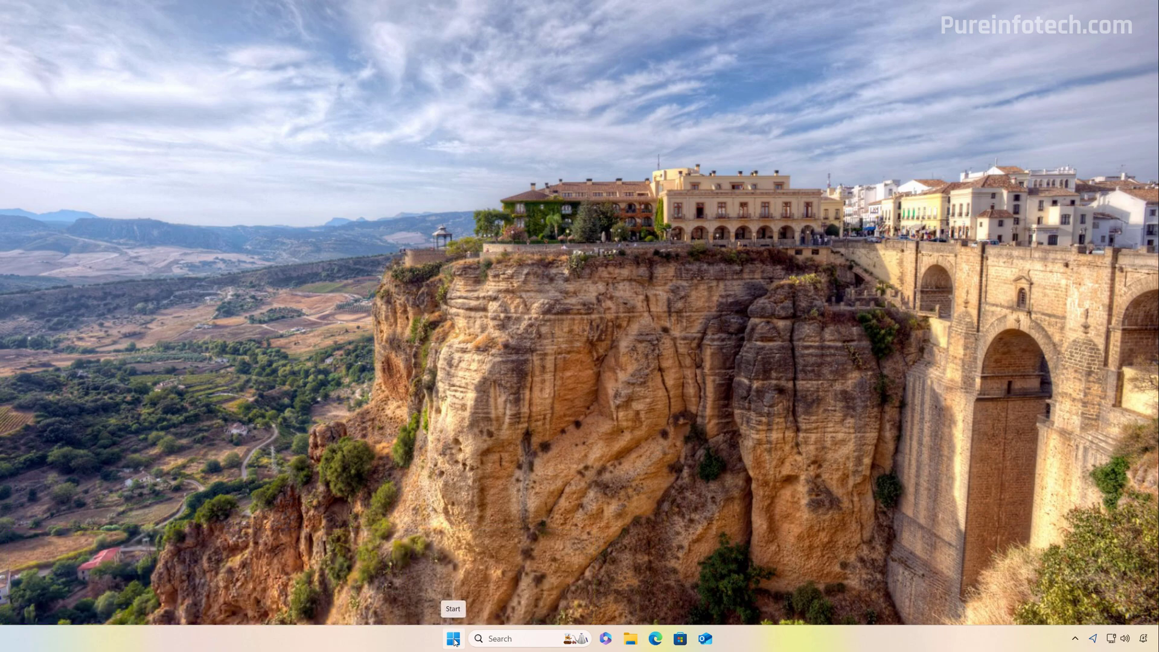
Check System > About, showing Windows 11 Pro version 25H2, OS build 26200.6584
left_click(453, 639)
left_click(606, 309)
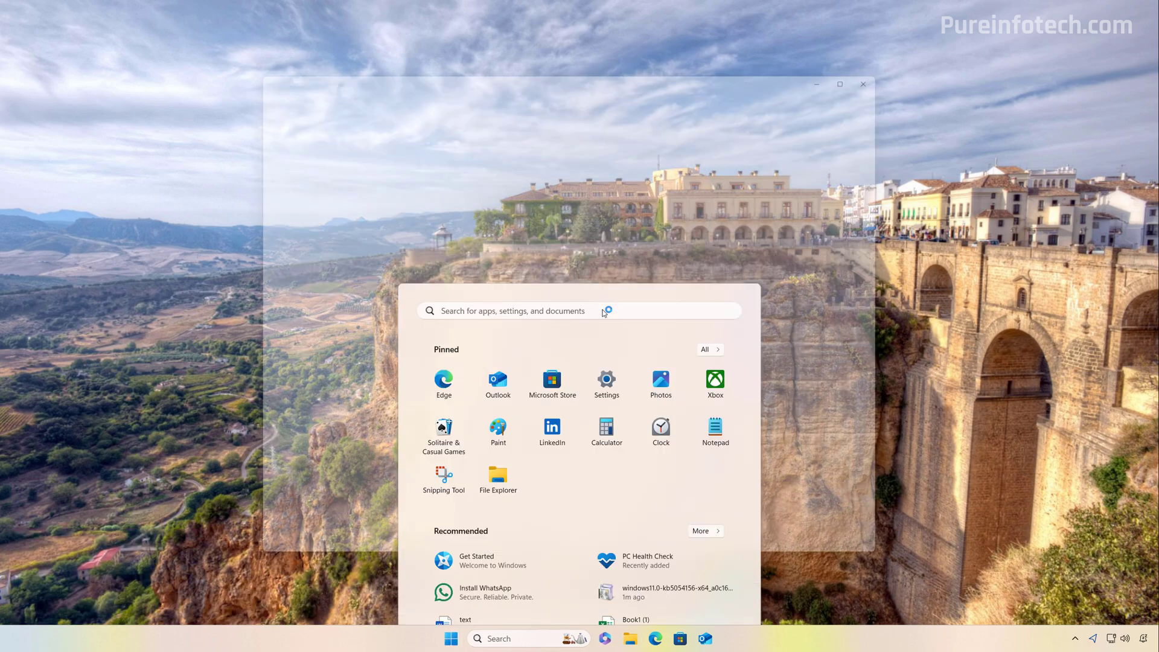
left_click(279, 167)
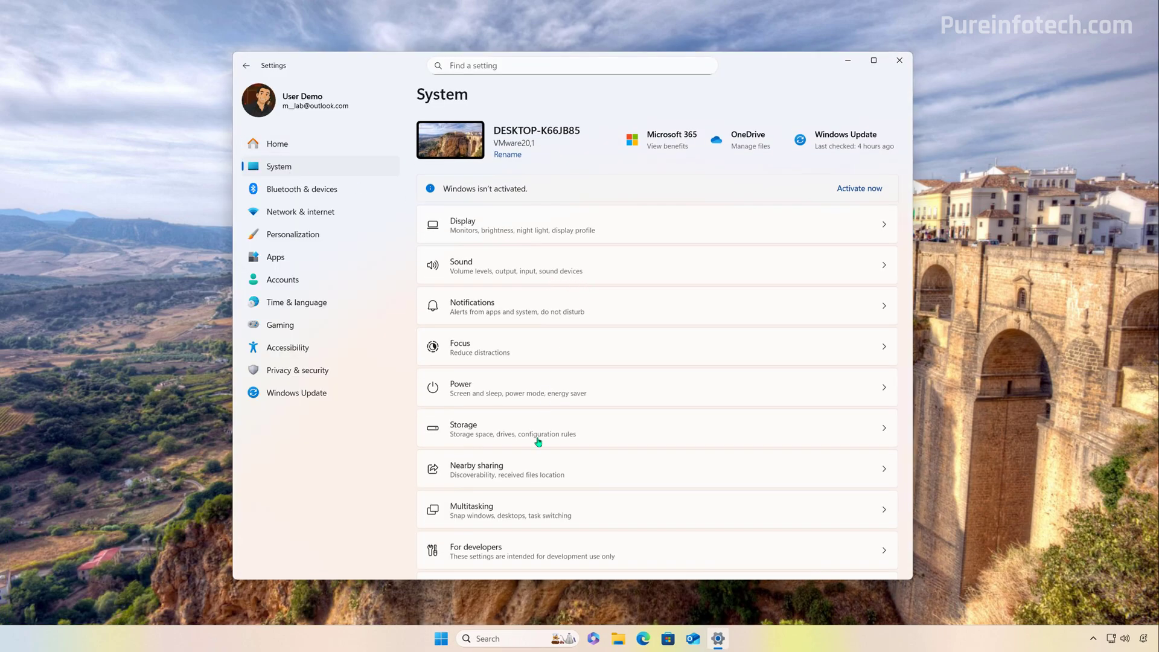
scroll(543, 408, "down", 10)
left_click(614, 533)
double_click(525, 371)
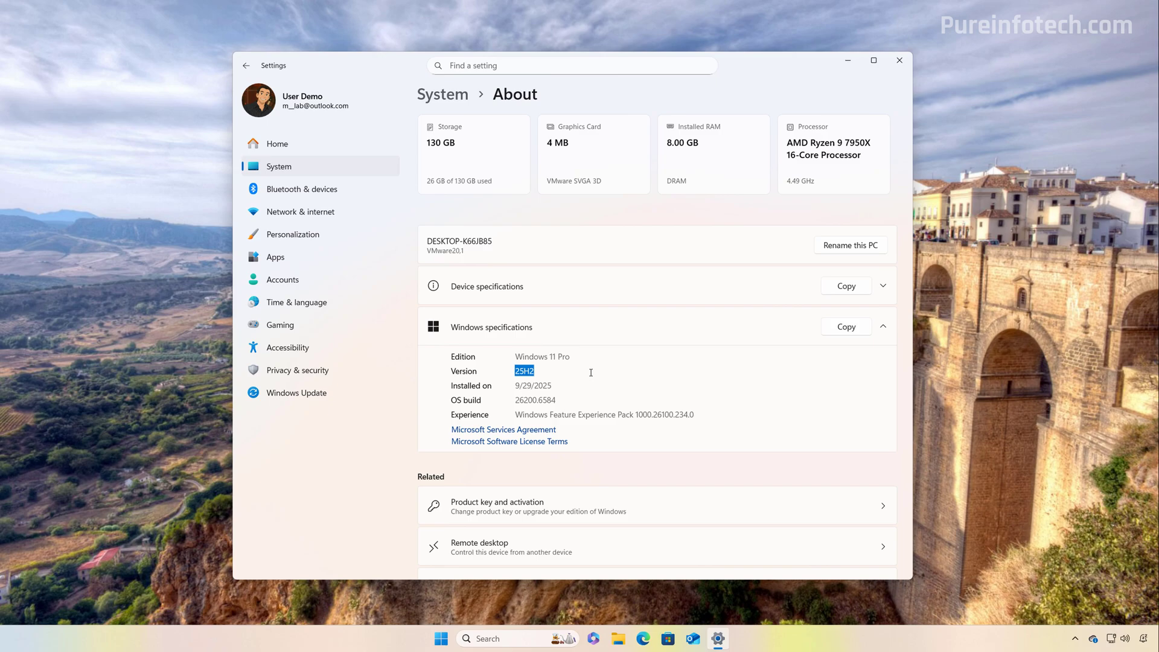
left_click(373, 491)
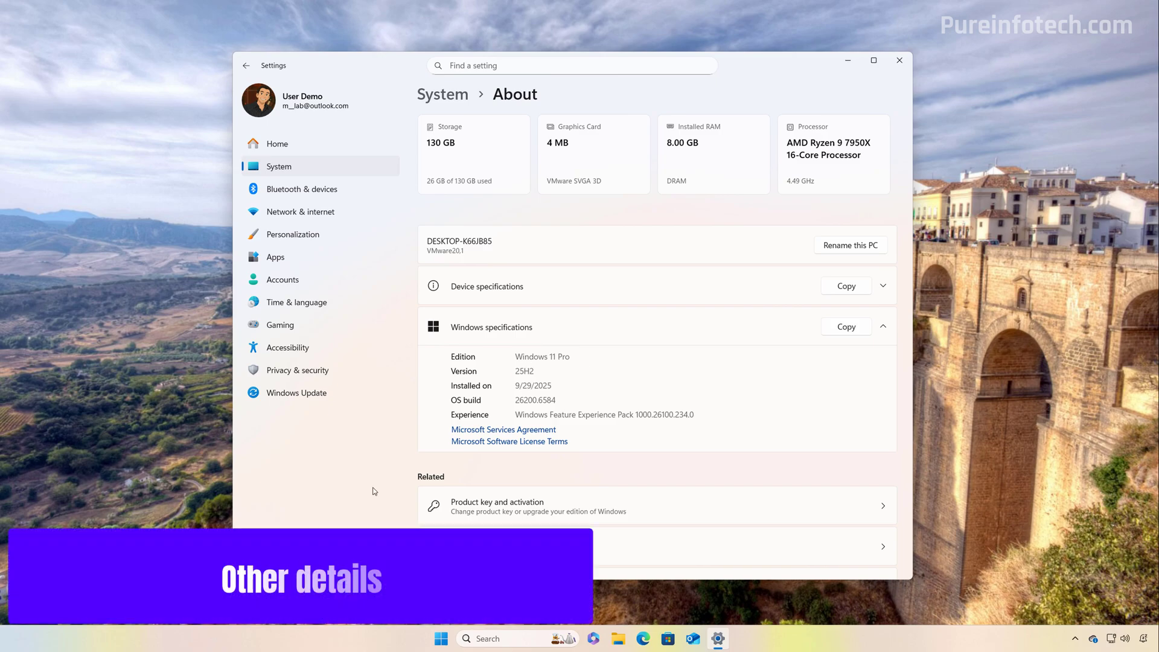